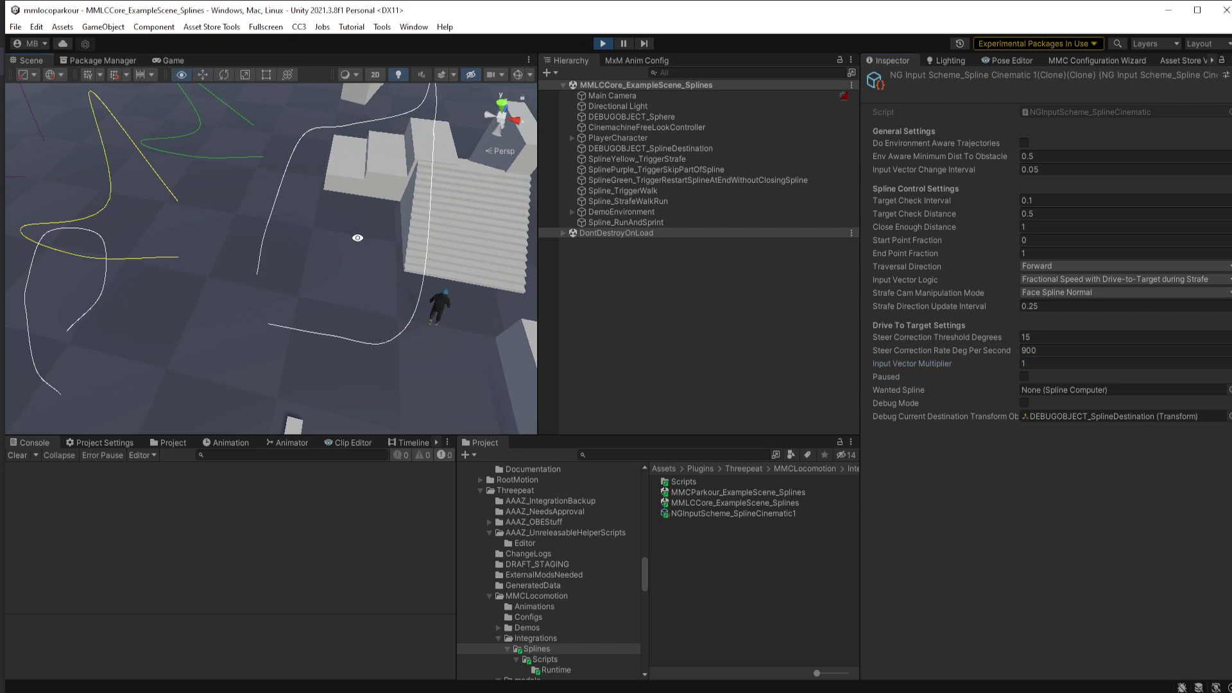
# - Pan the Scene view across the stairs and the character
pyautogui.moveTo(406, 280); pyautogui.dragTo(521, 322, button='middle')
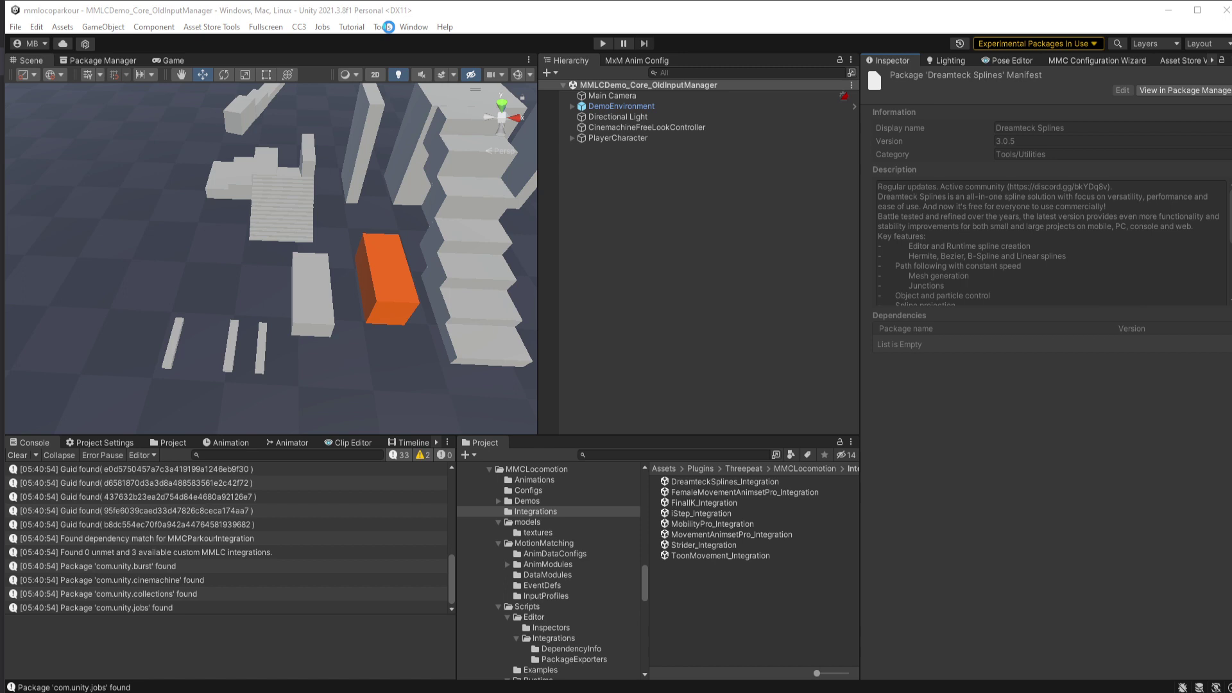
# - Launch Tools > Threepeat > MMC Configuration Wizard and show its Dependency Checks
pyautogui.click(382, 27)
pyautogui.moveTo(402, 66)
pyautogui.click(518, 66)
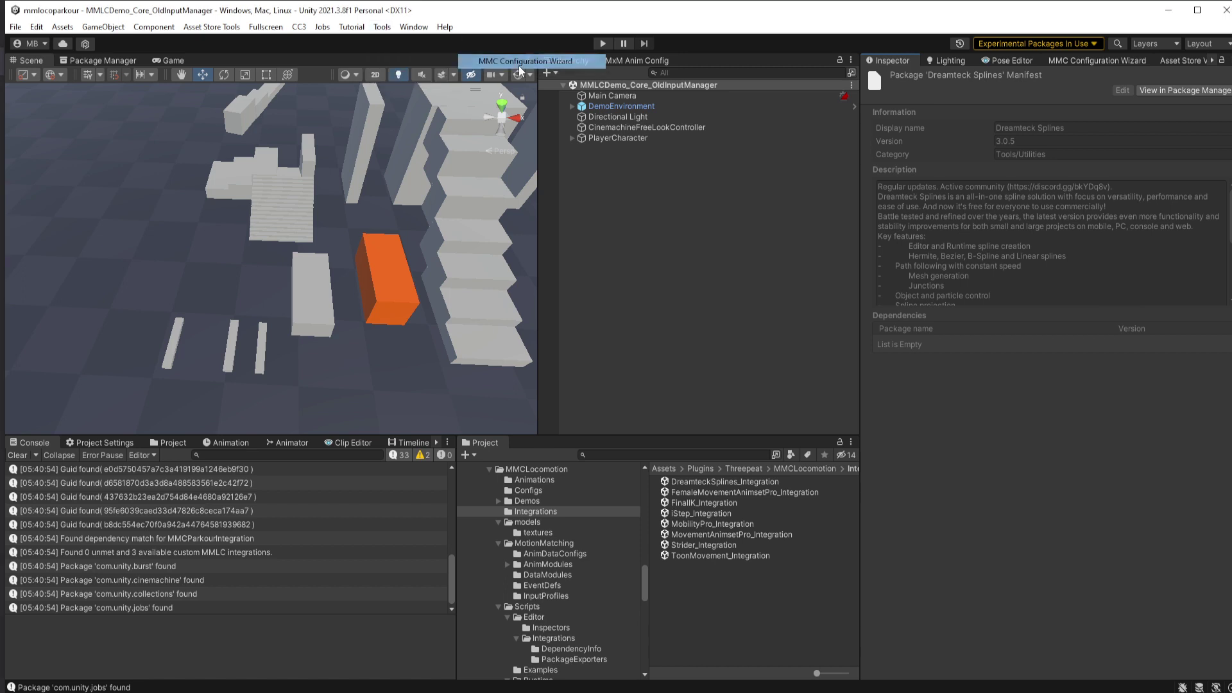
pyautogui.click(1091, 60)
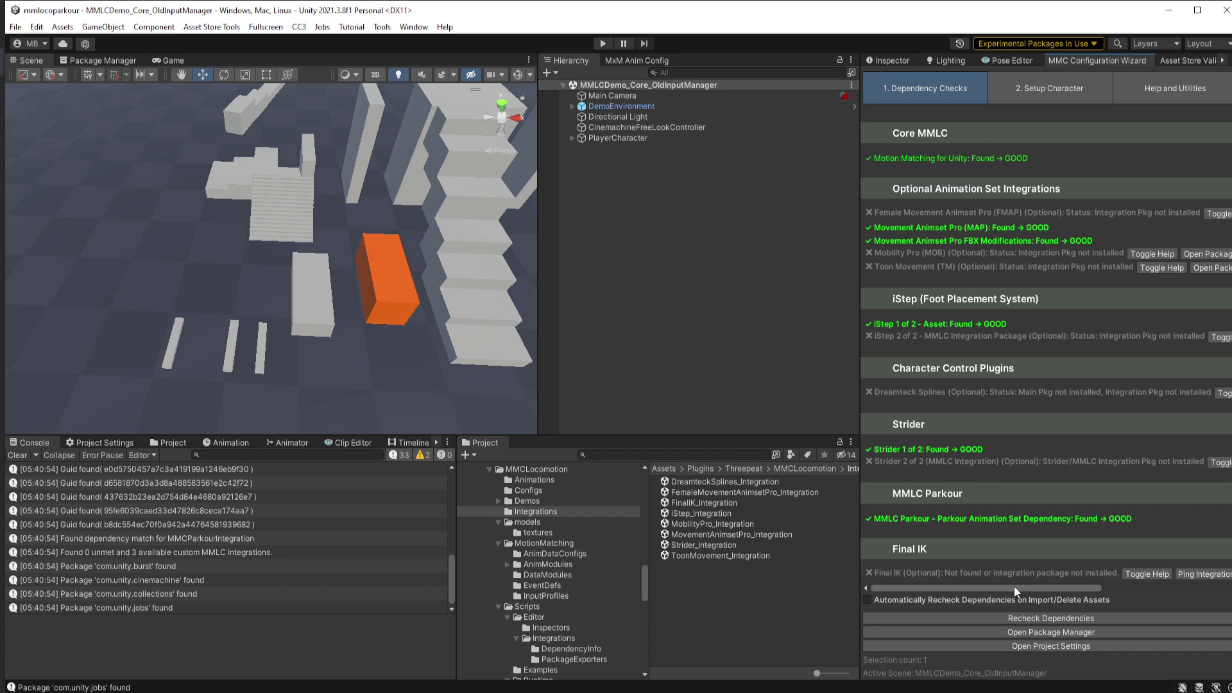
# - Read the Dreamteck Splines setup help, then open its 3.0.5 page in the Package Manager
pyautogui.moveTo(1014, 587); pyautogui.dragTo(940, 585)
pyautogui.click(1158, 394)
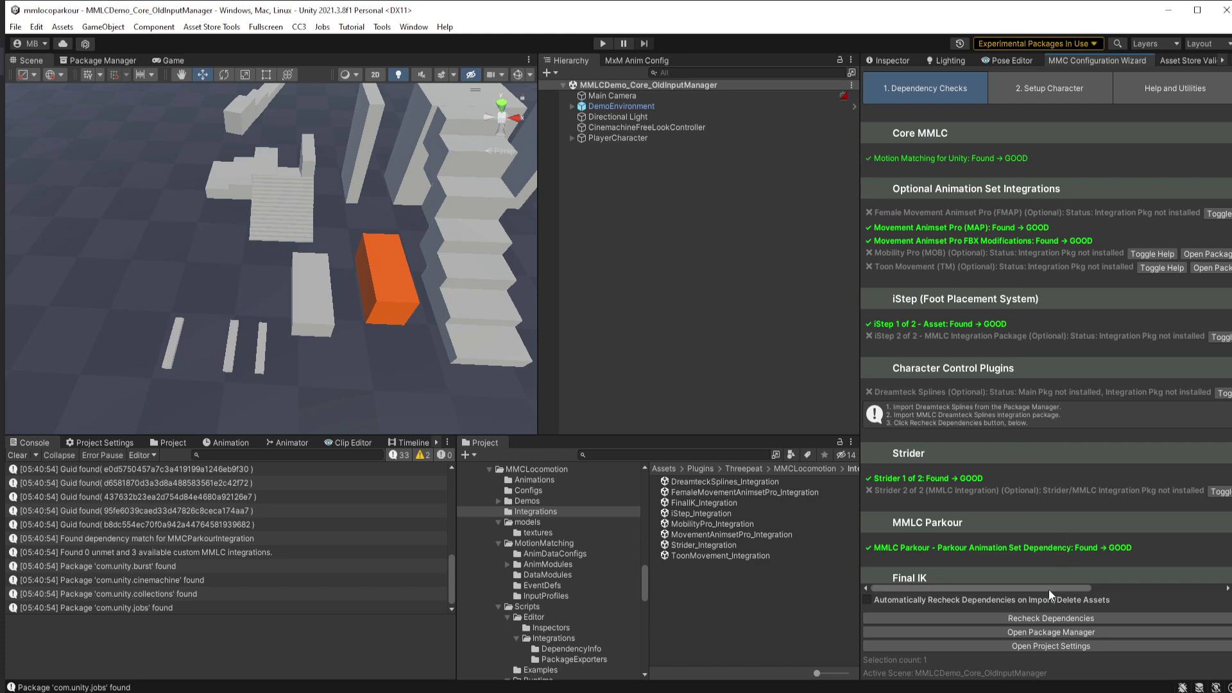
pyautogui.moveTo(1049, 589); pyautogui.dragTo(1157, 590)
pyautogui.click(1118, 393)
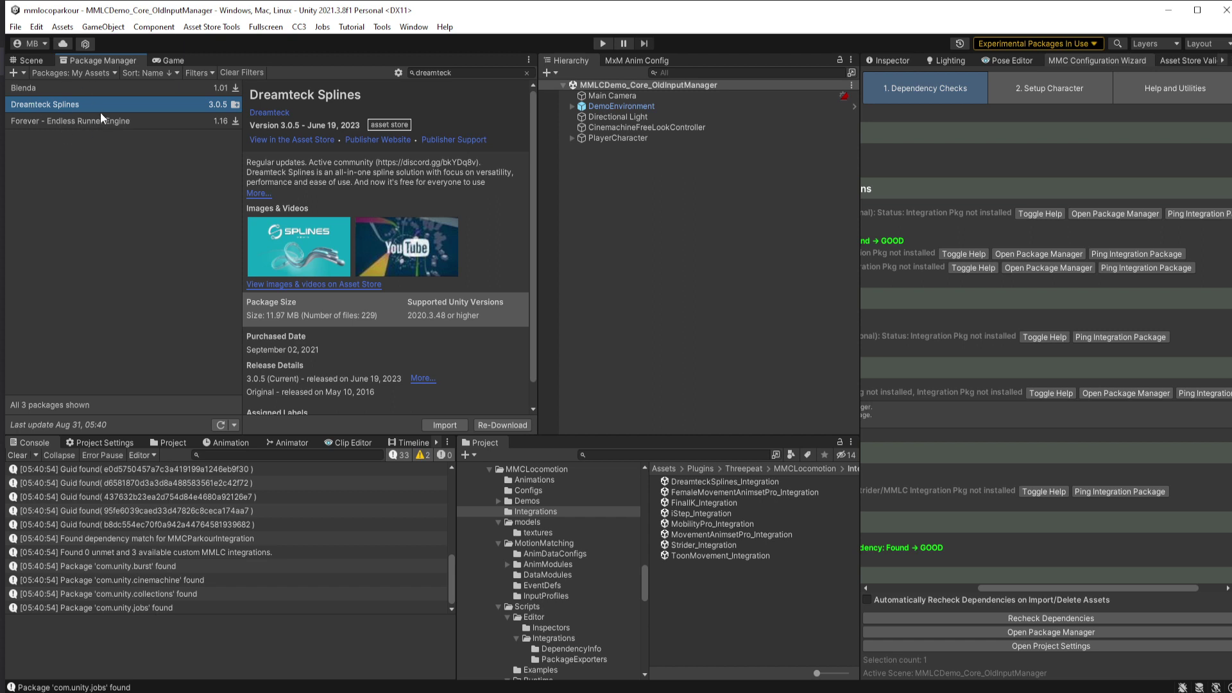
# - Import all files of the Dreamteck Splines 3.0.5 package
pyautogui.click(445, 425)
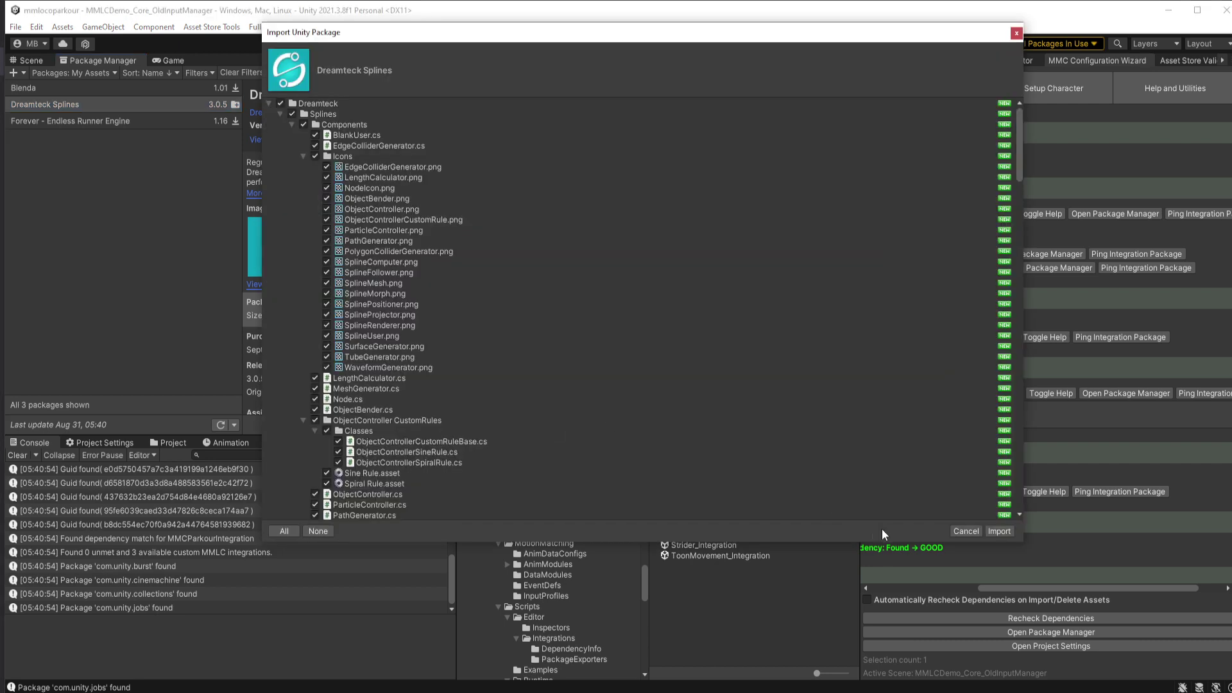
pyautogui.click(1001, 531)
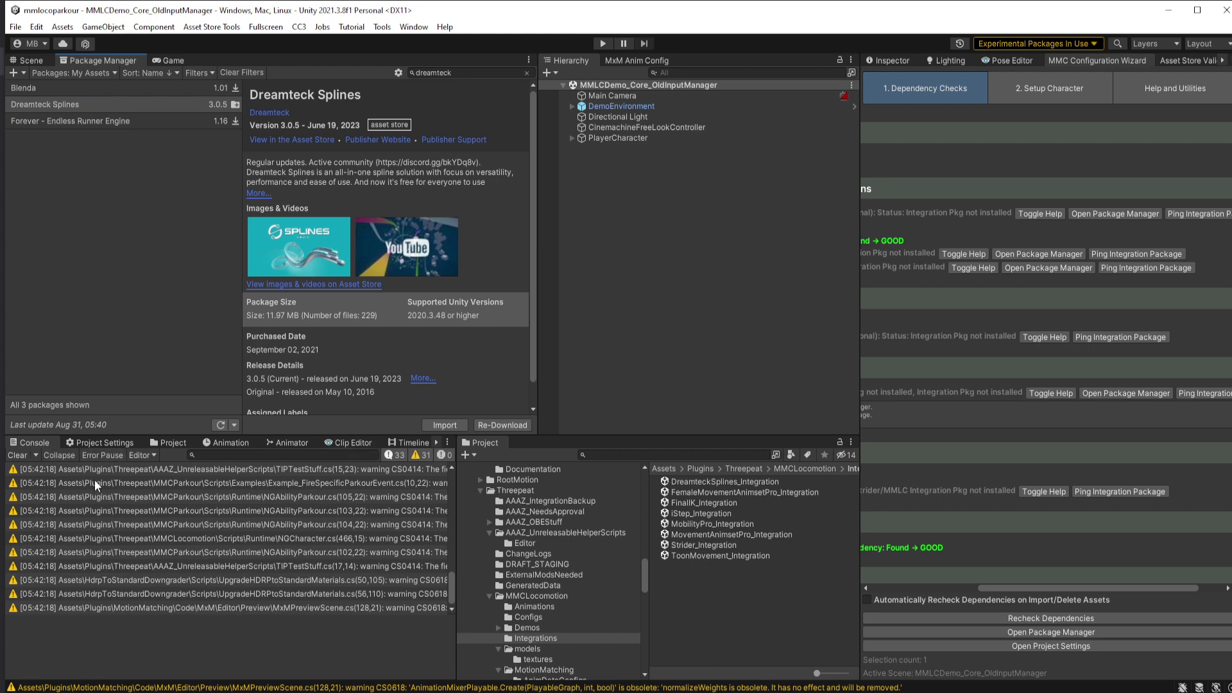
# - Recheck dependencies and ping the Dreamteck Splines integration package in the Project window
pyautogui.click(910, 587)
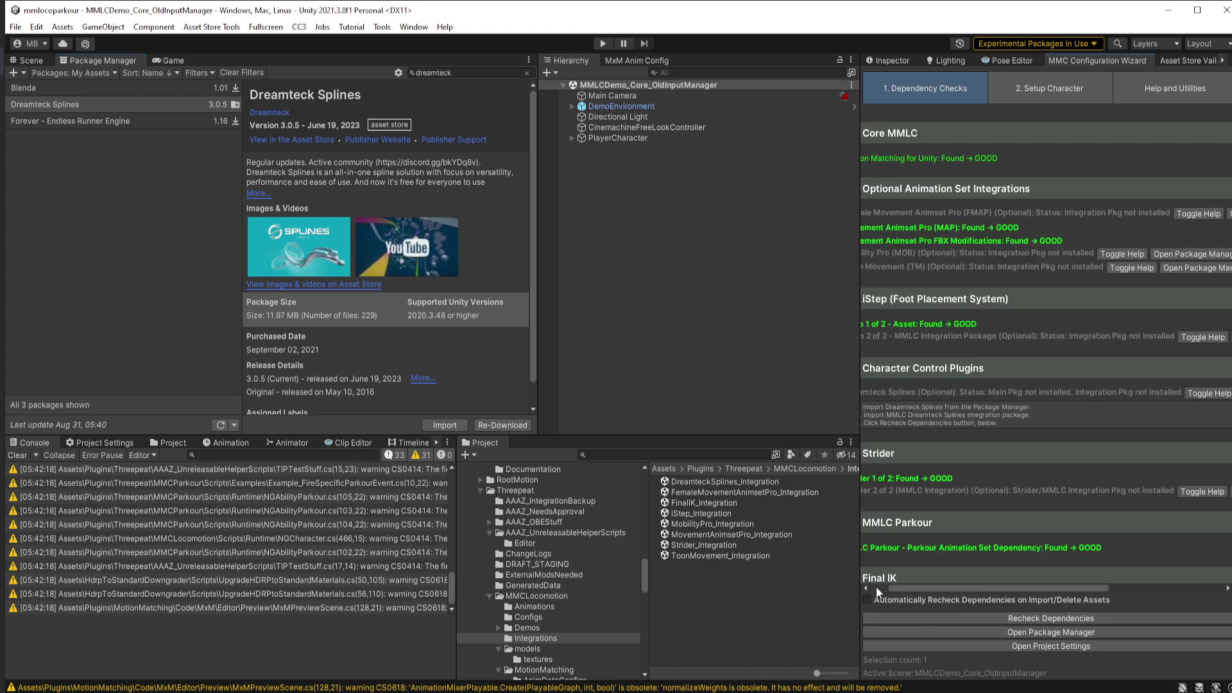
pyautogui.click(1004, 618)
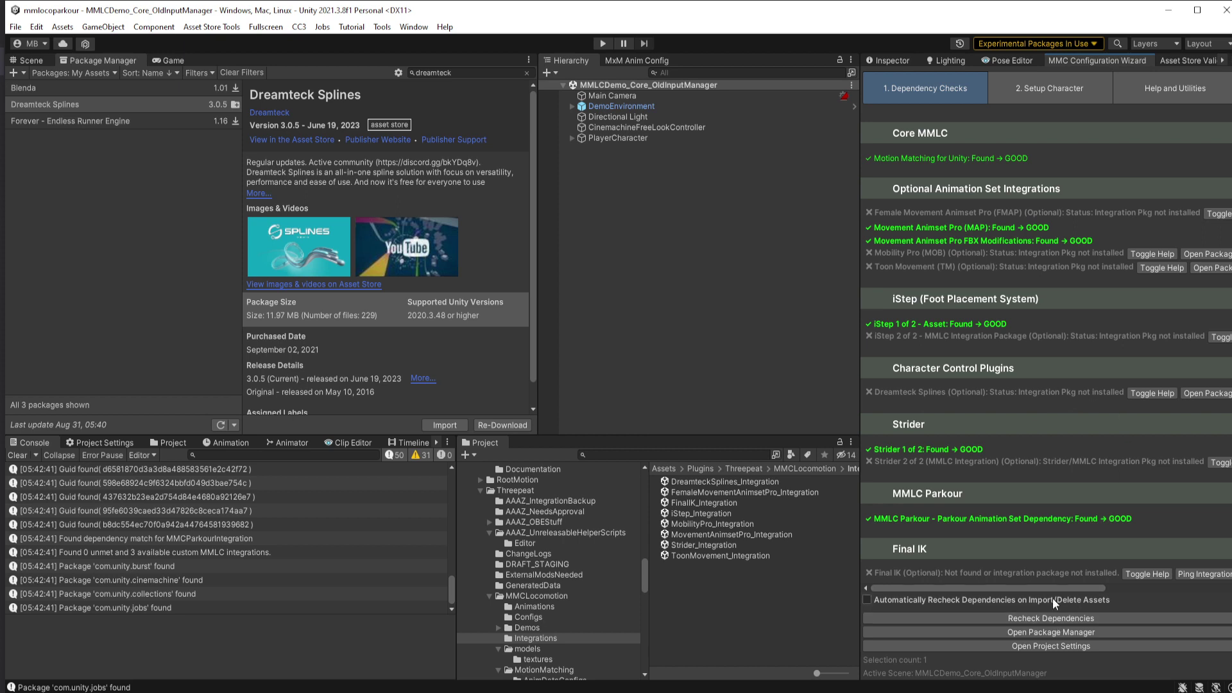
pyautogui.moveTo(1053, 586); pyautogui.dragTo(1135, 585)
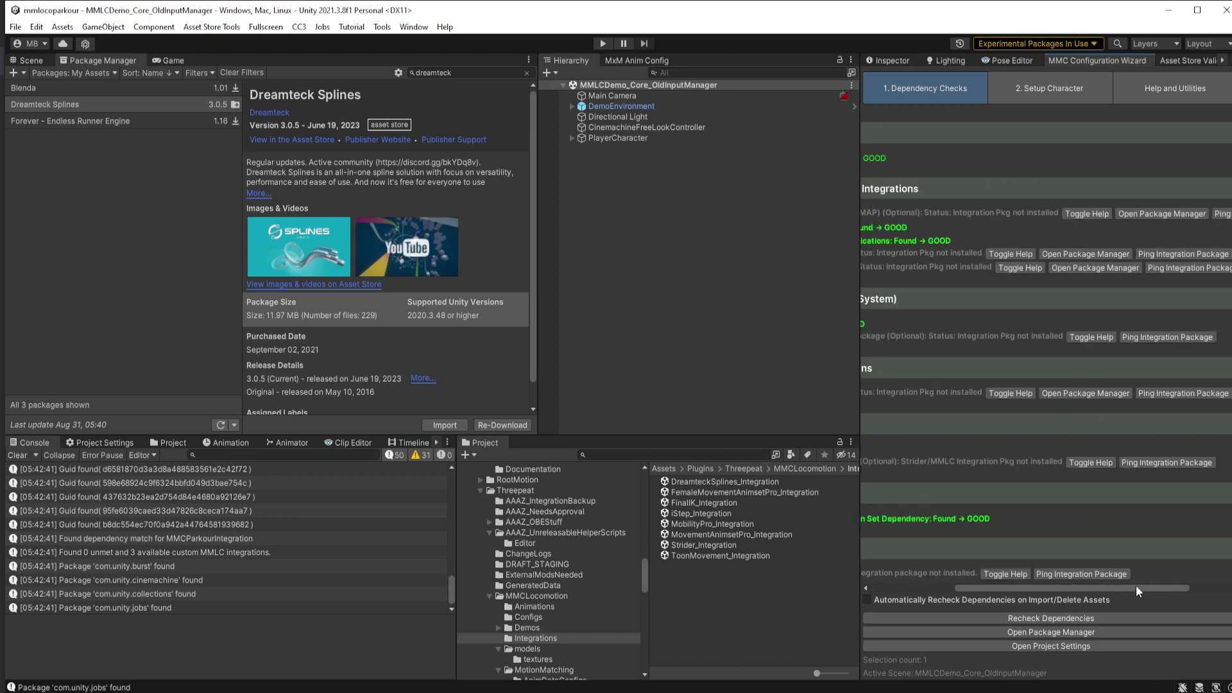
pyautogui.click(1161, 392)
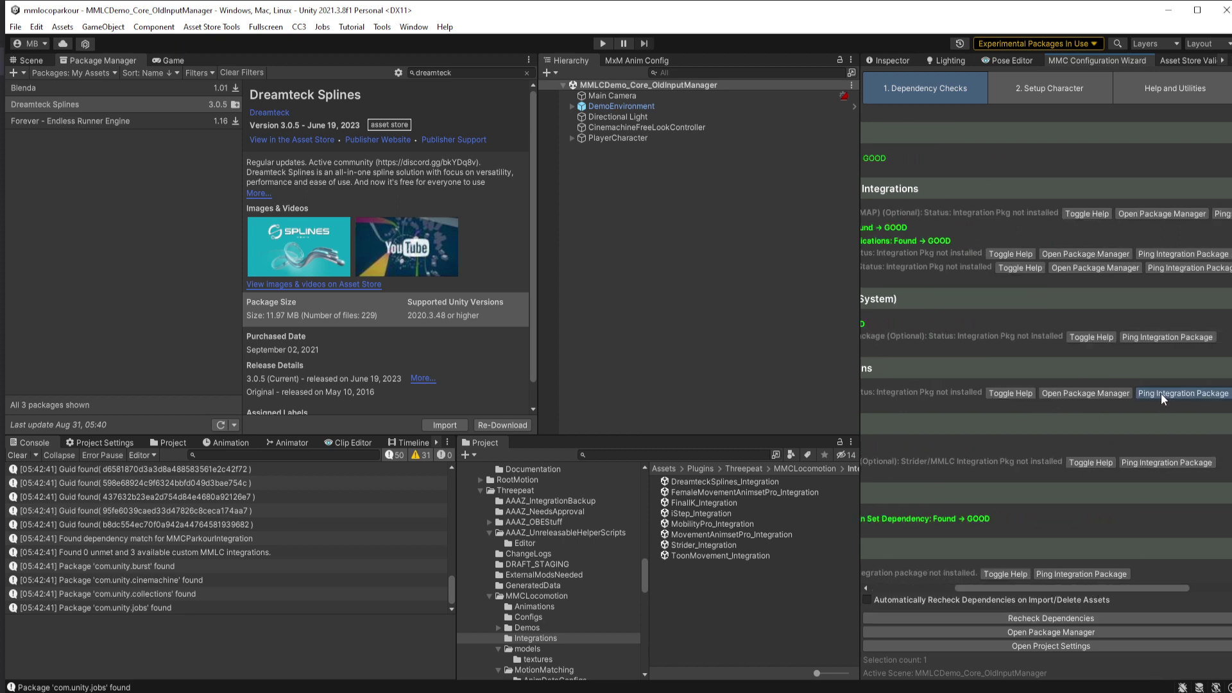
# - Import all files of the DreamteckSplines_Integration package from the Project window
pyautogui.doubleClick(696, 481)
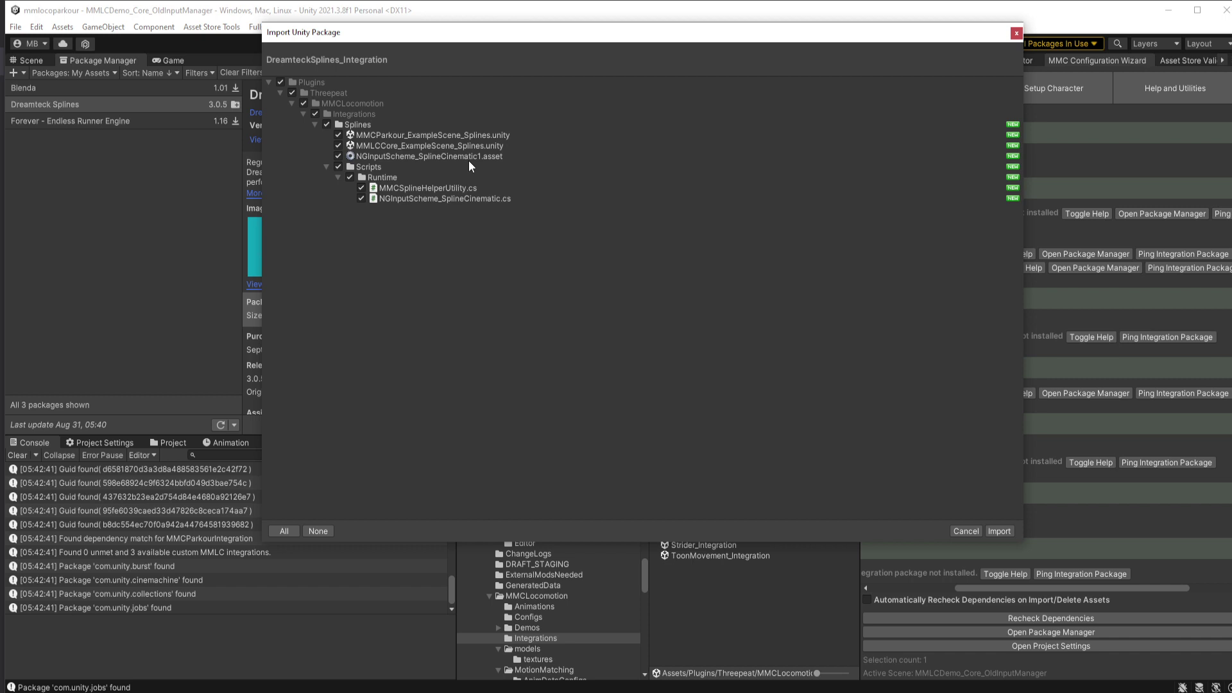
pyautogui.click(1003, 531)
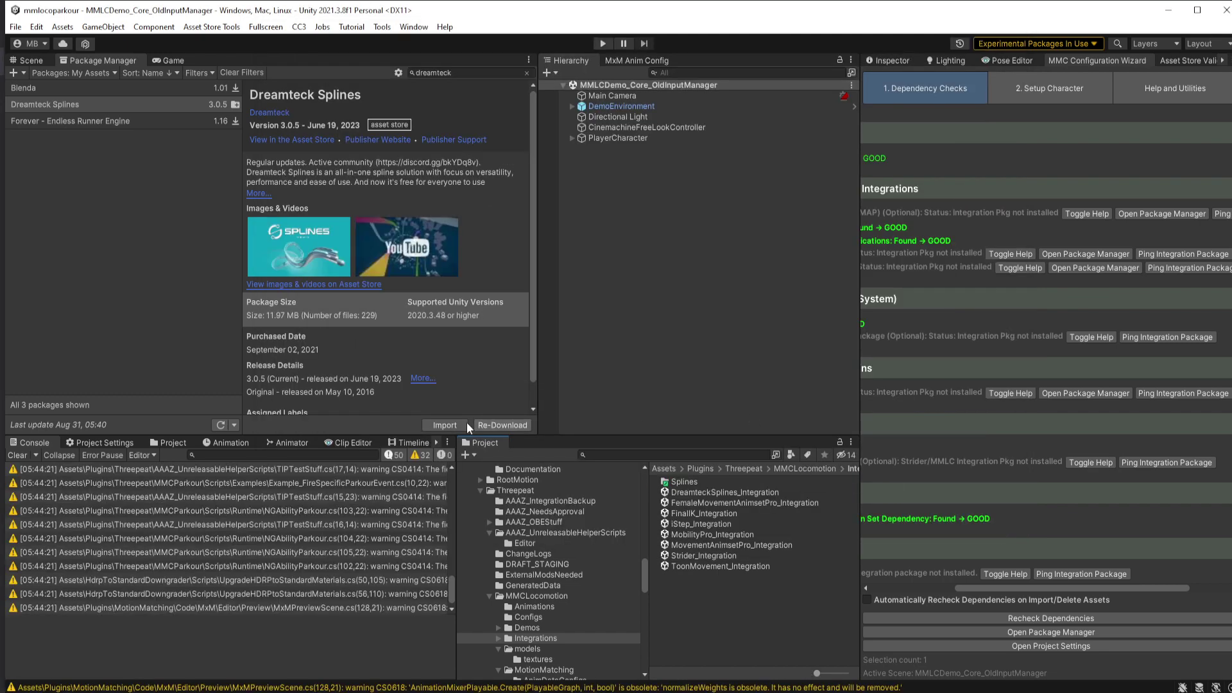
# - Clear the Console and recheck dependencies so Dreamteck Splines shows Found → GOOD
pyautogui.click(17, 455)
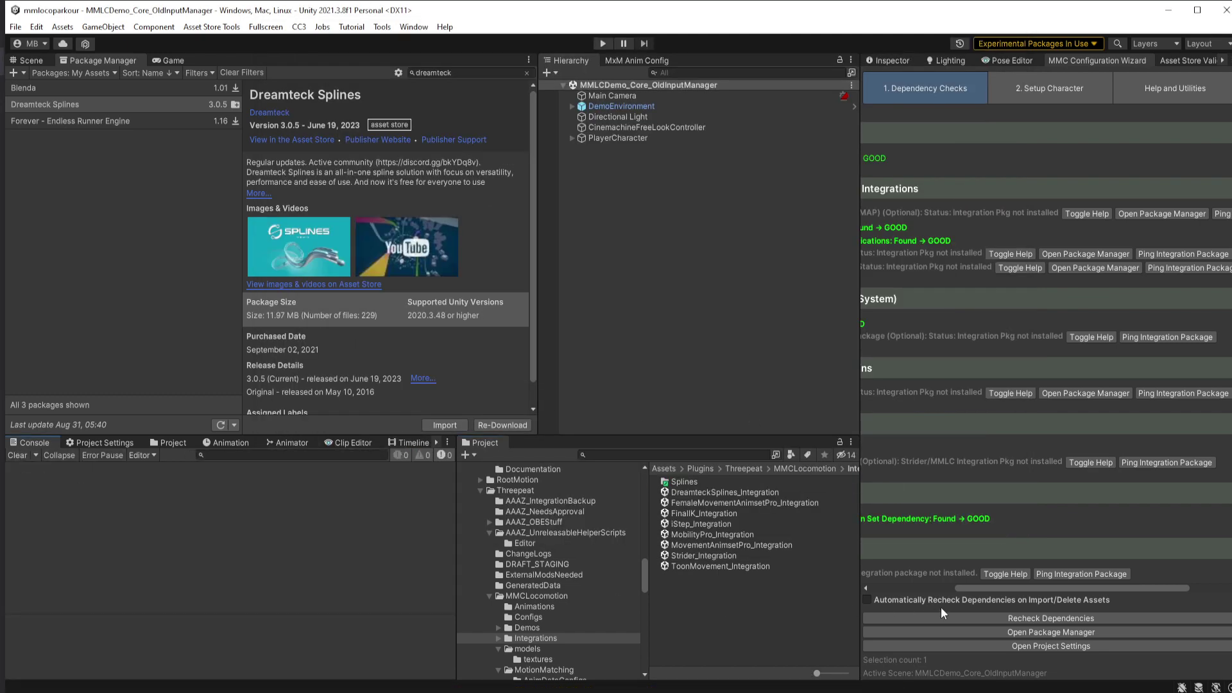
pyautogui.click(1021, 617)
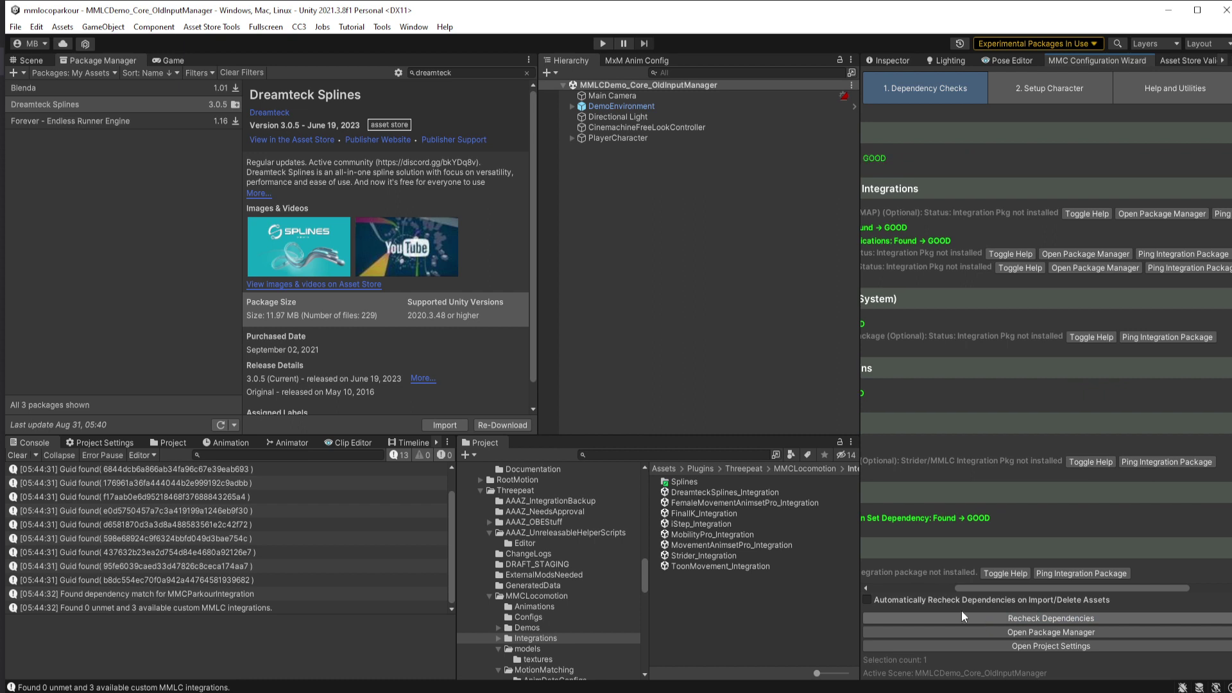
pyautogui.moveTo(1009, 586); pyautogui.dragTo(855, 584)
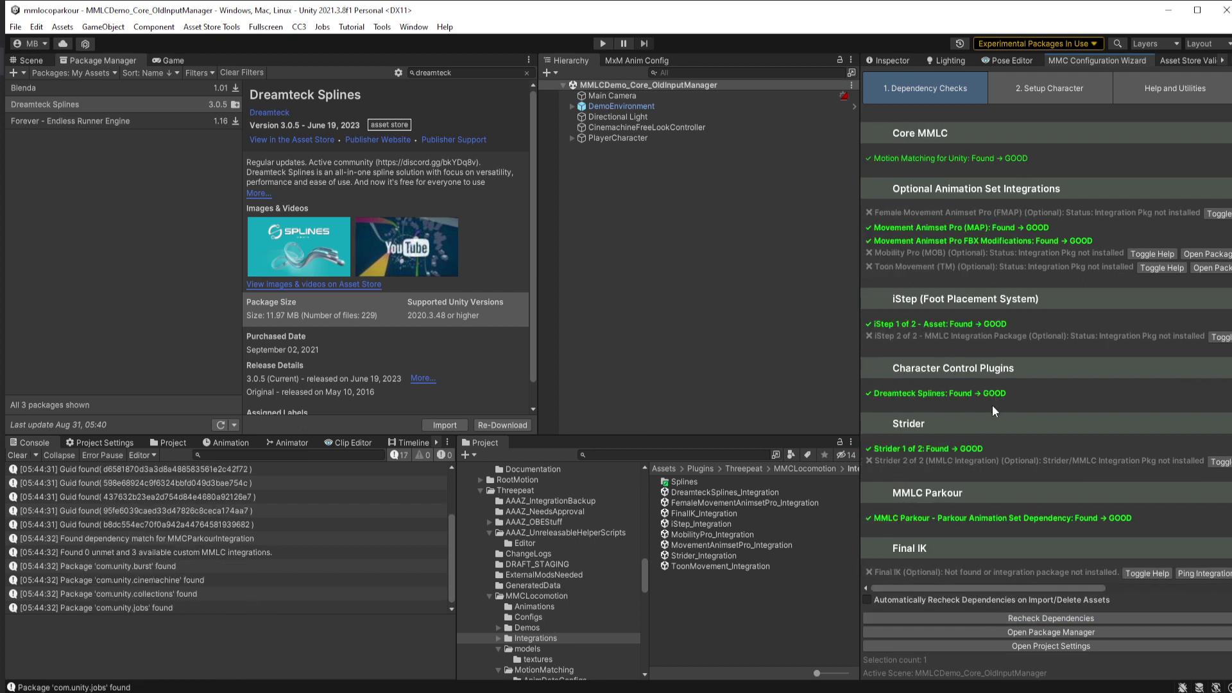
# - In Setup Character, assign NGInputScheme_SplineCinematic1 from the Splines folder as InputScheme Override
pyautogui.click(1044, 83)
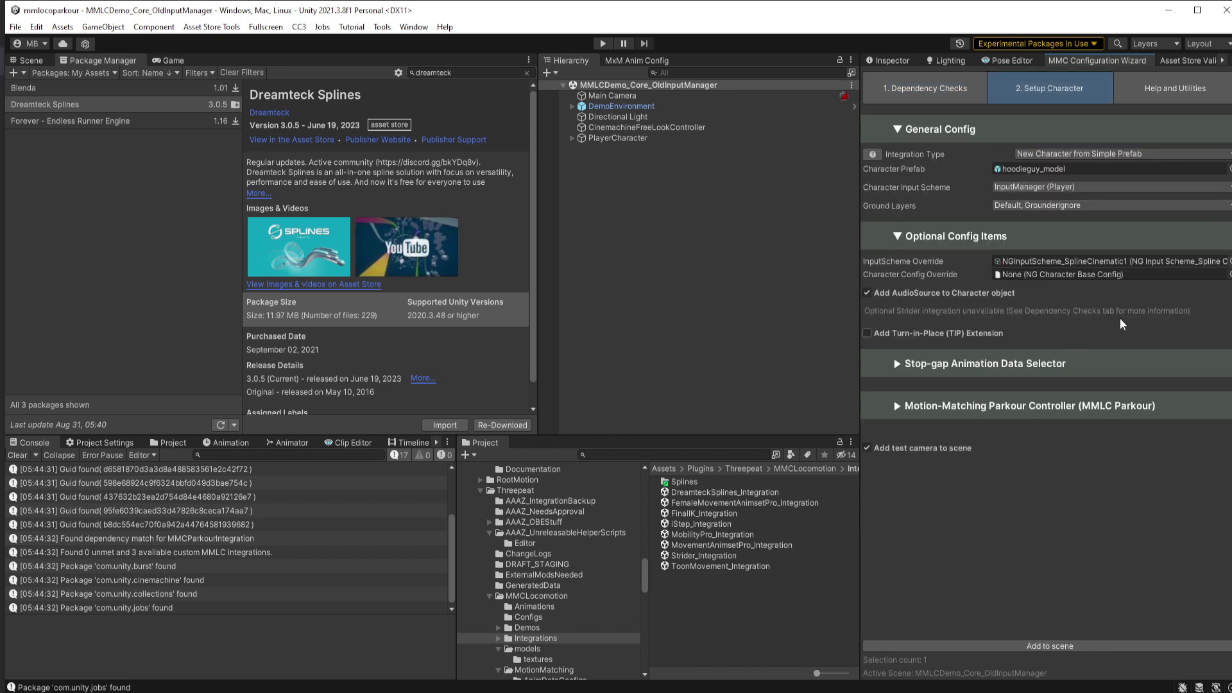
pyautogui.click(1015, 262)
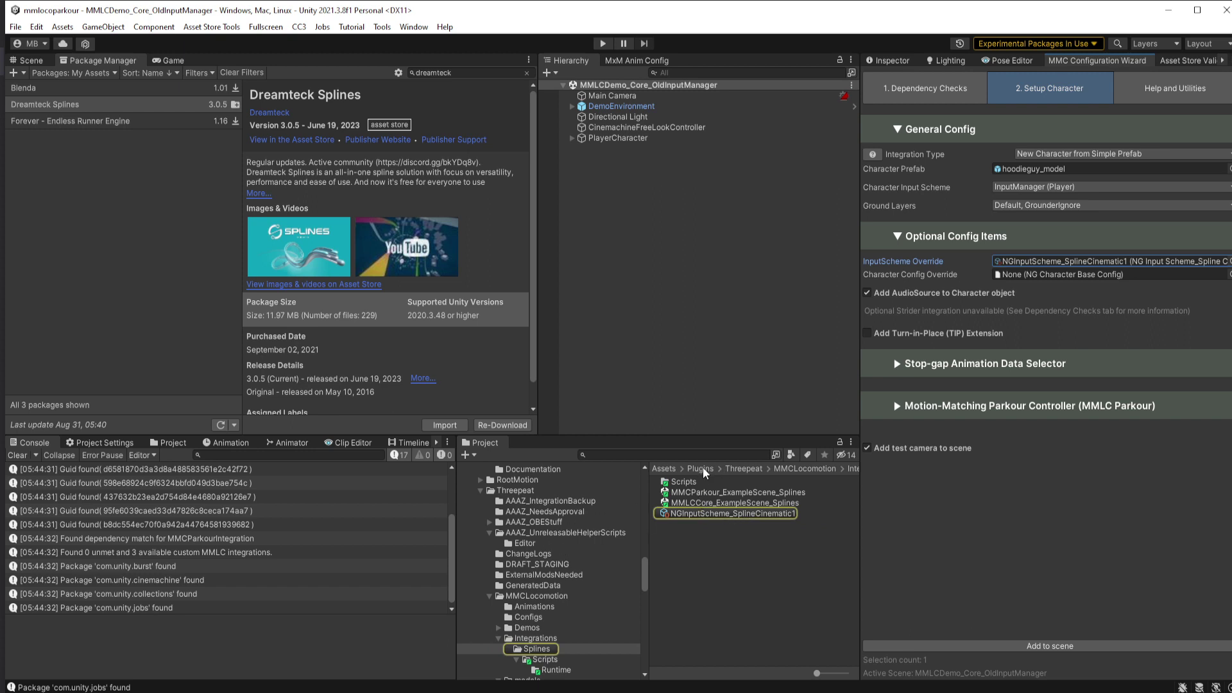
pyautogui.click(538, 650)
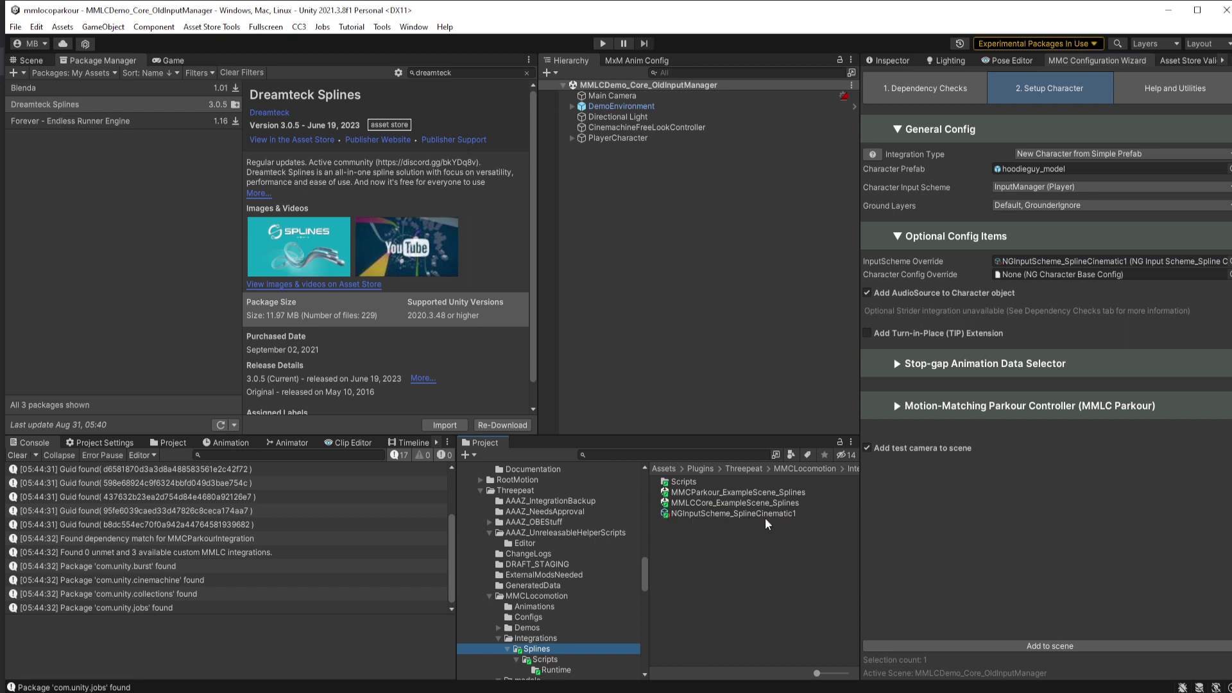
pyautogui.moveTo(743, 516); pyautogui.dragTo(1098, 262)
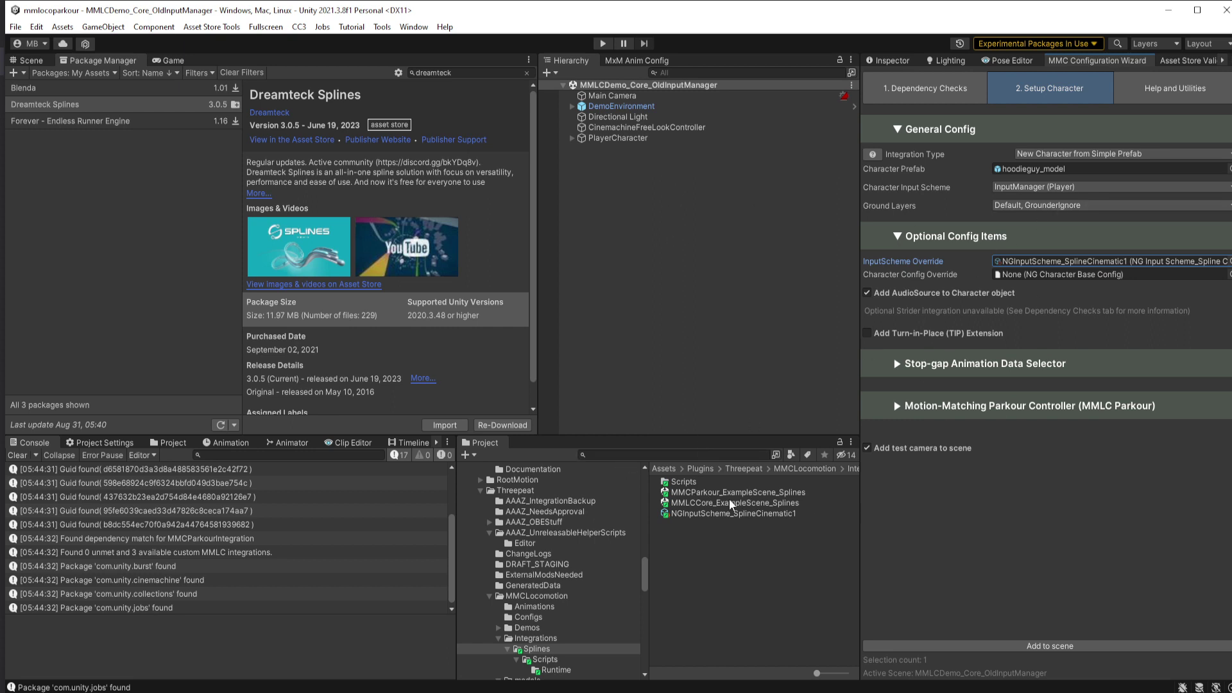
# - Open MMLCCore_ExampleScene_Splines, frame the character in the Scene view, and enter Play mode
pyautogui.doubleClick(710, 502)
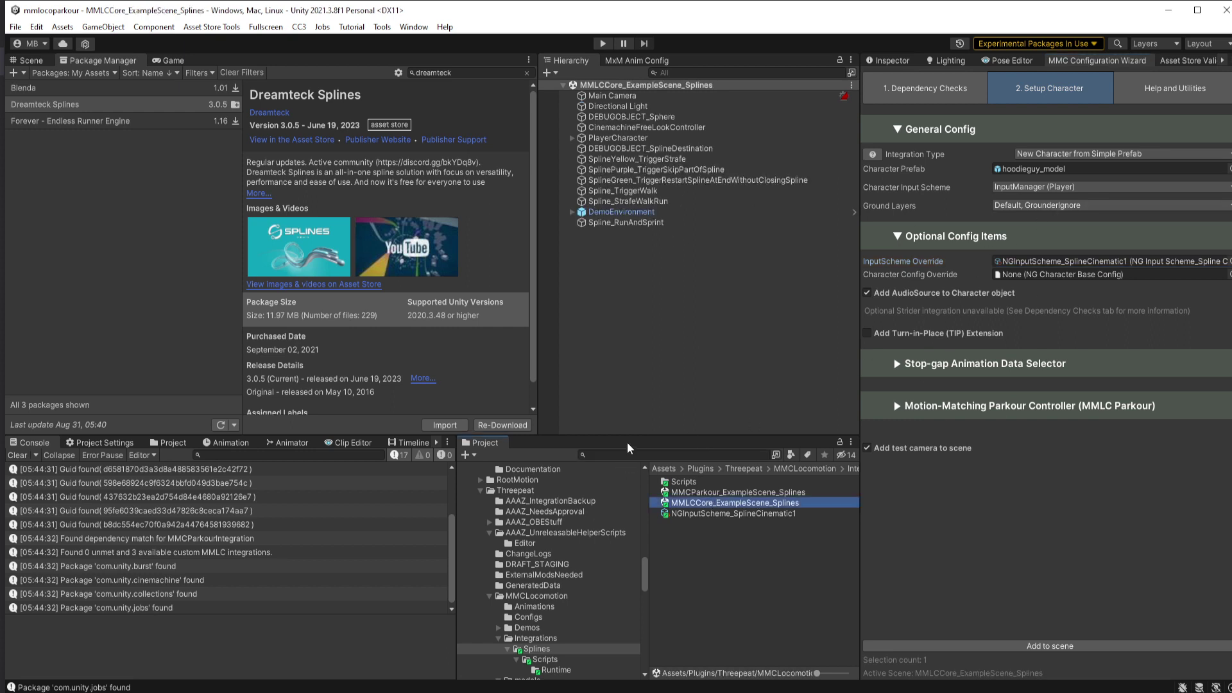
pyautogui.click(33, 61)
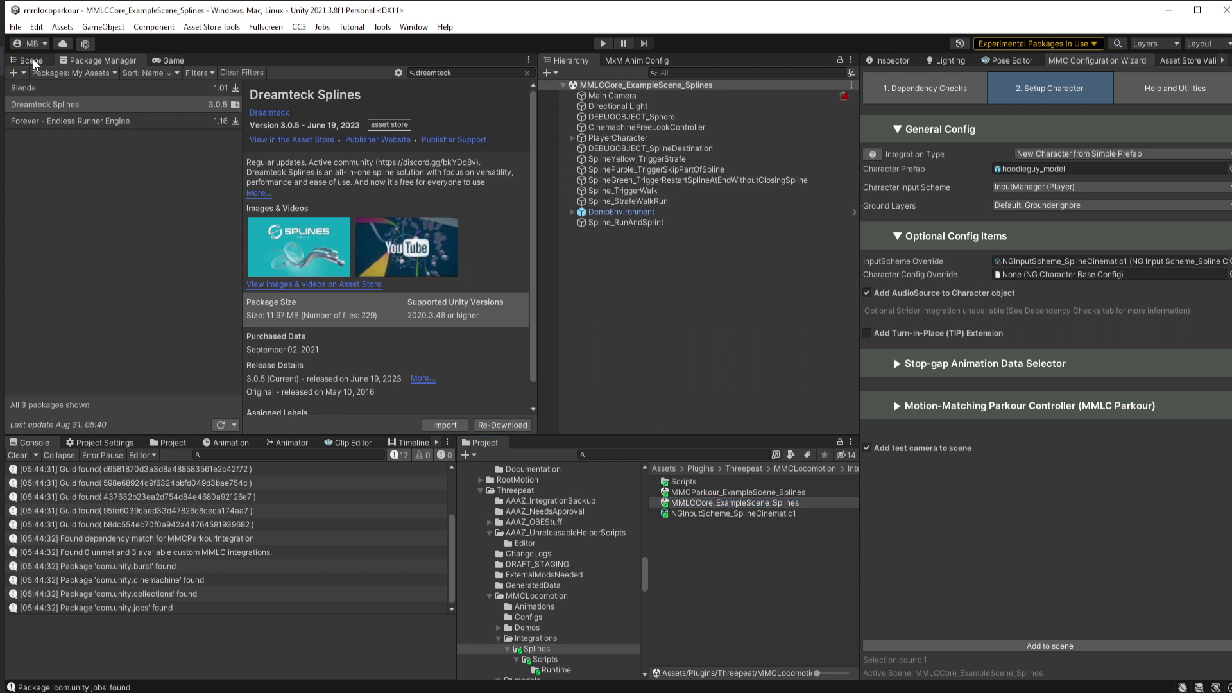
pyautogui.moveTo(377, 349); pyautogui.dragTo(332, 209, button='middle')
pyautogui.keyDown('alt'); pyautogui.moveTo(332, 210); pyautogui.dragTo(327, 256); pyautogui.keyUp('alt')
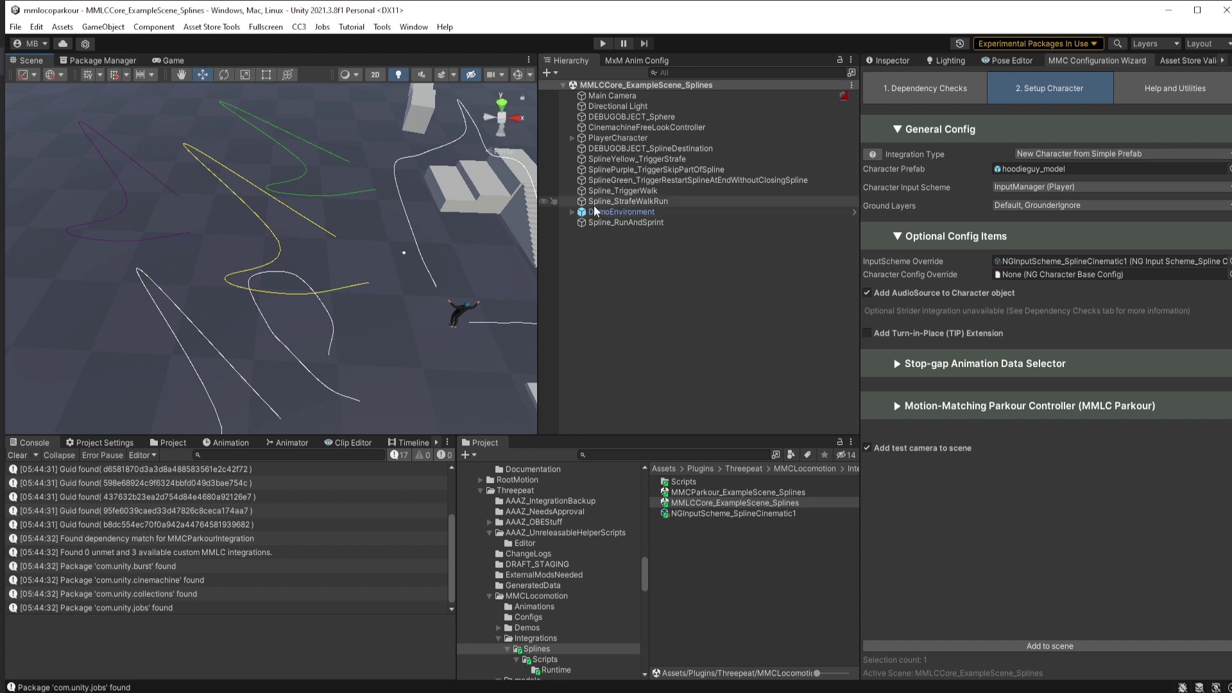
pyautogui.click(604, 43)
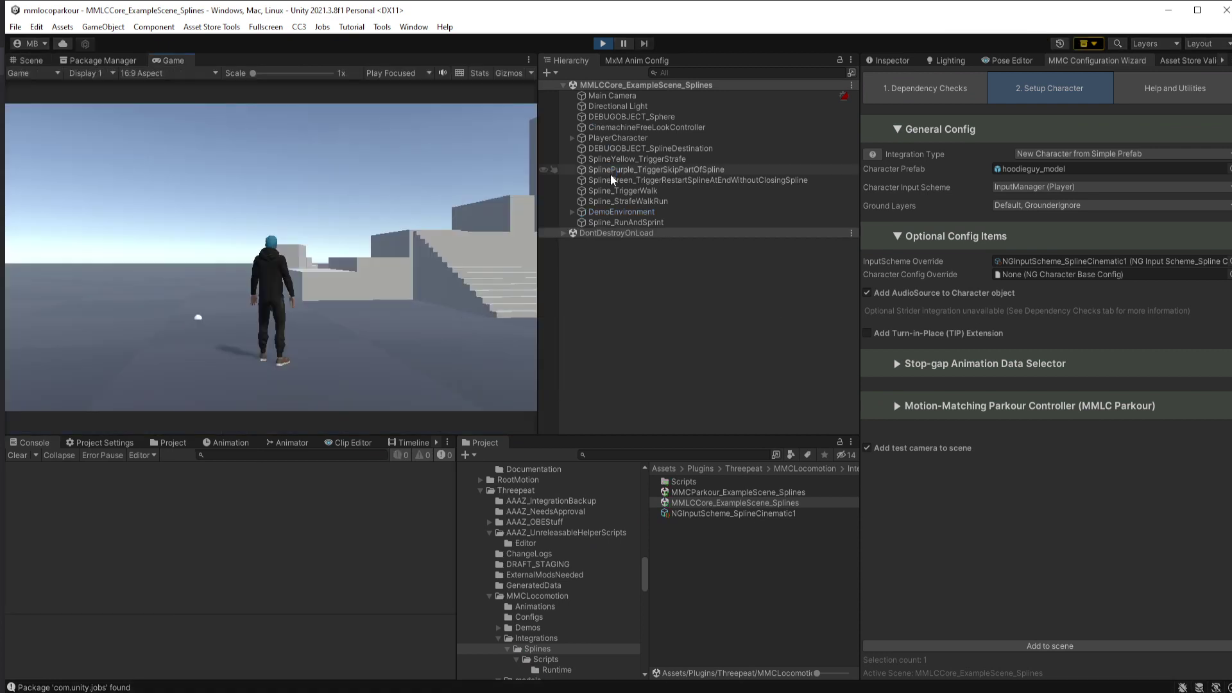
# - Select PlayerCharacter and watch it among the spline paths in the Scene view
pyautogui.click(596, 139)
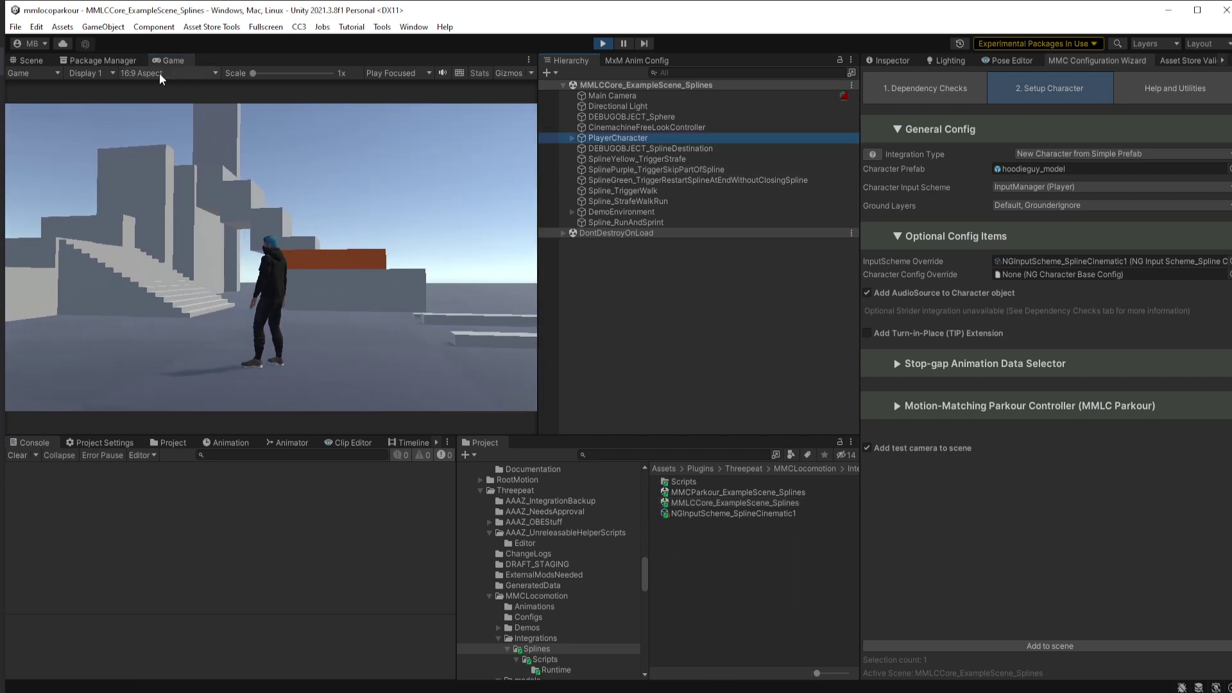
pyautogui.click(28, 60)
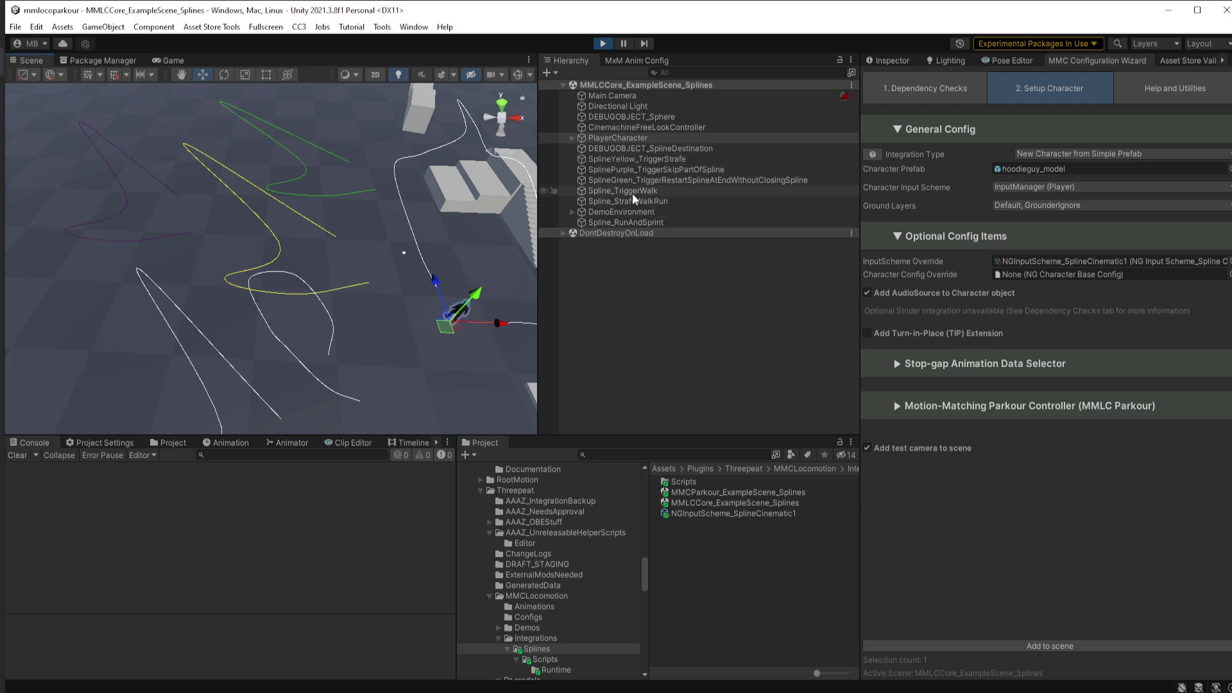
# - Assign Spline_TriggerWalk to the Wanted Spline field of the PlayerCharacter's spline input scheme
pyautogui.click(877, 61)
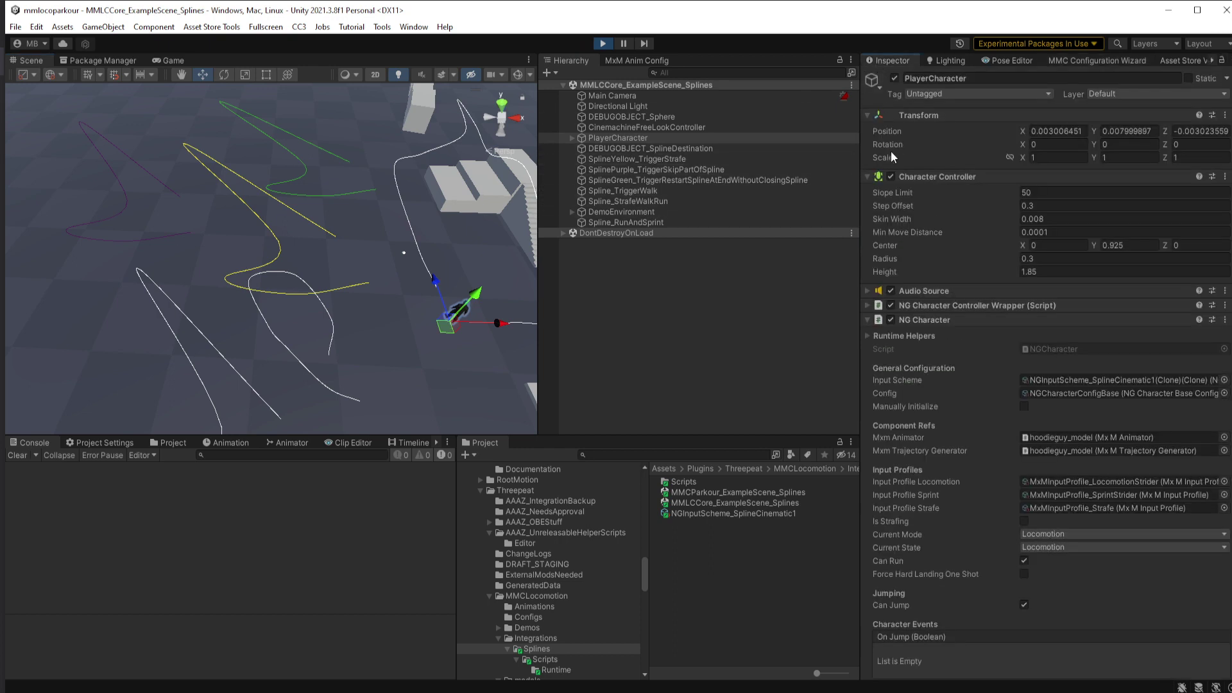
pyautogui.doubleClick(1070, 380)
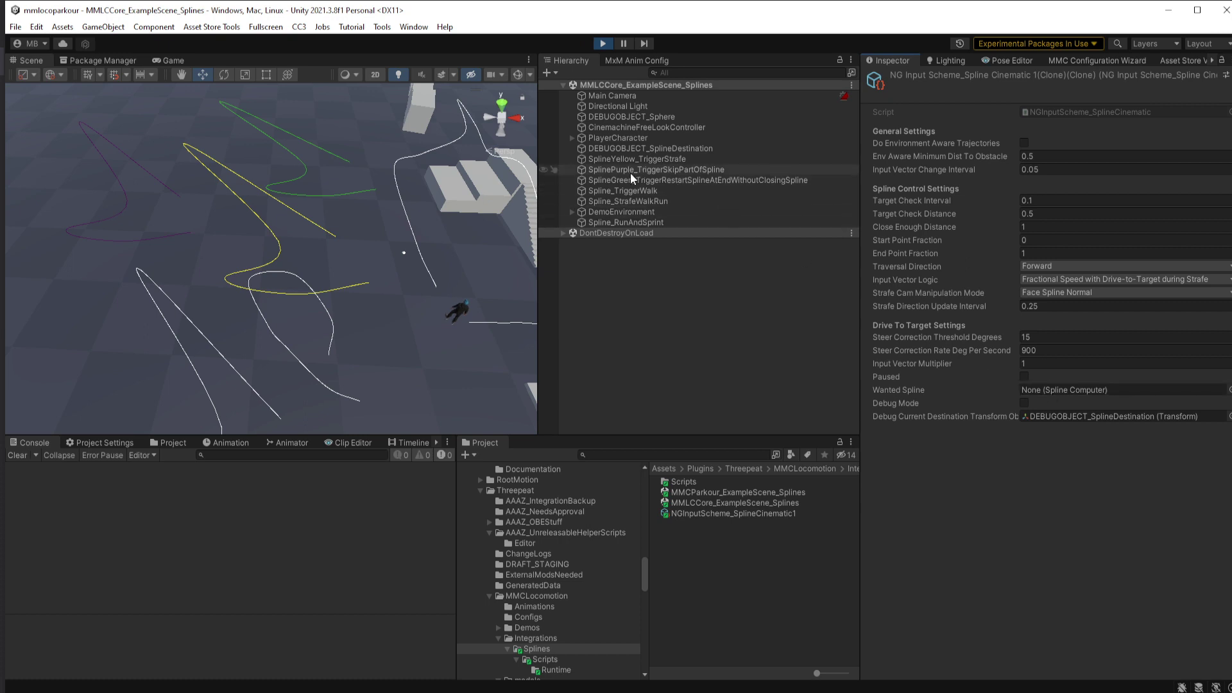
pyautogui.moveTo(628, 189); pyautogui.dragTo(1080, 391)
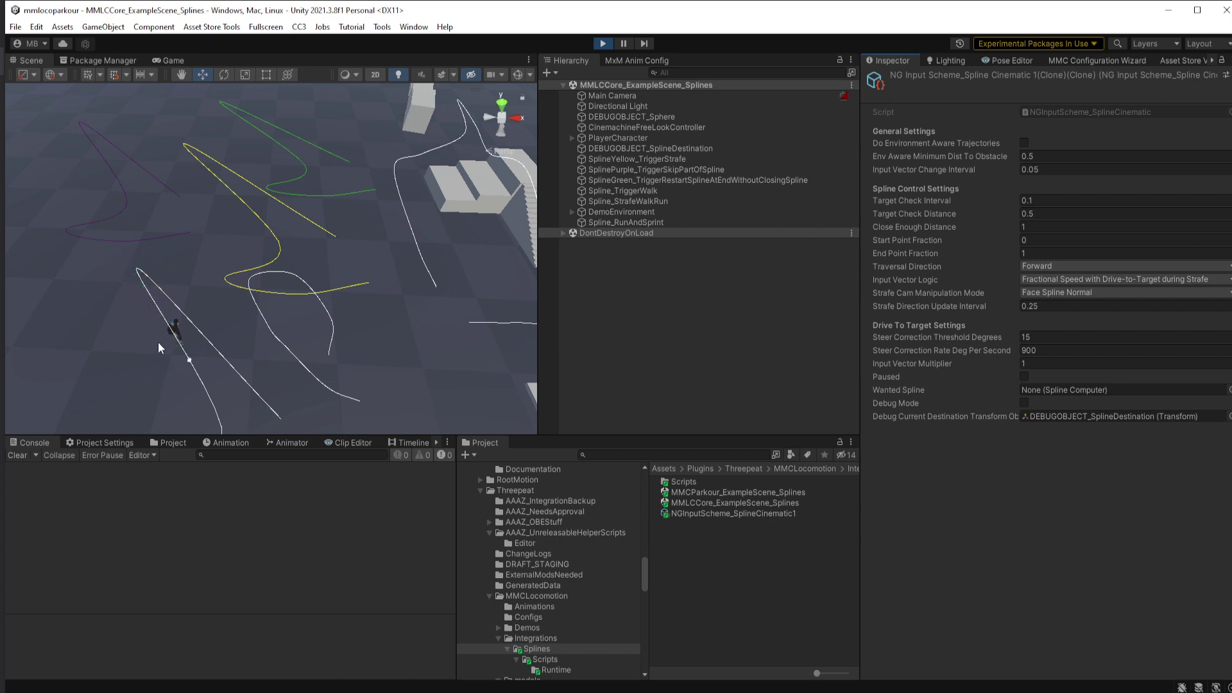
pyautogui.moveTo(179, 374); pyautogui.dragTo(358, 294, button='right')
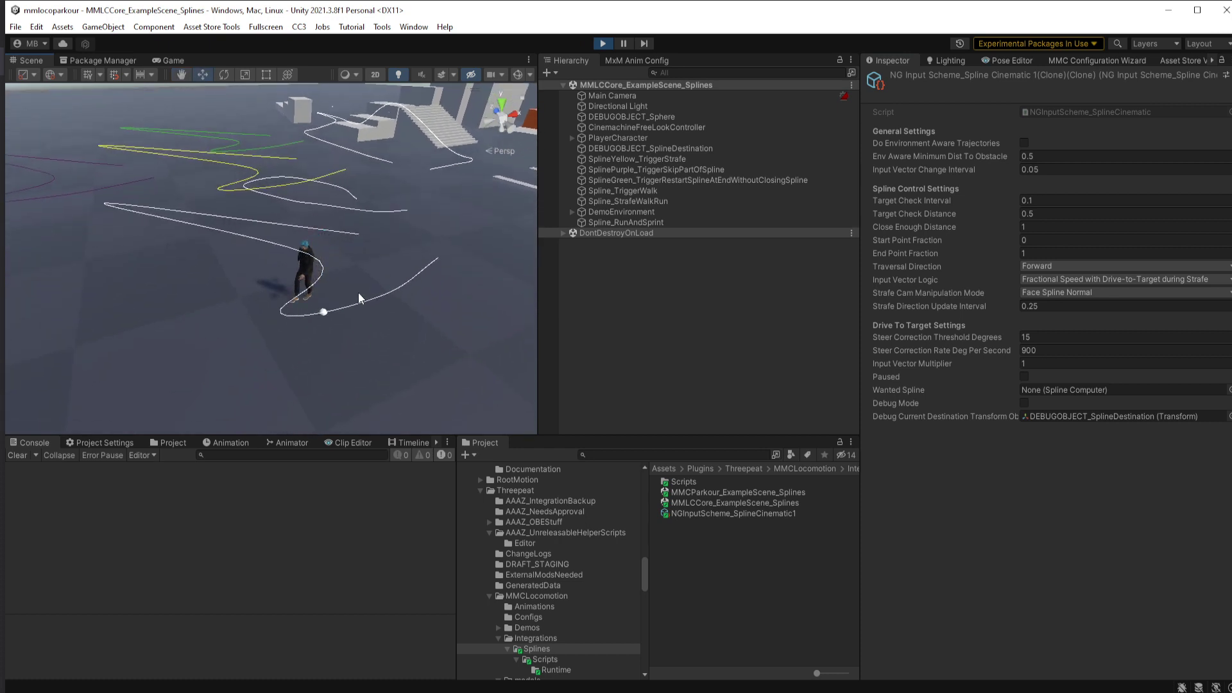